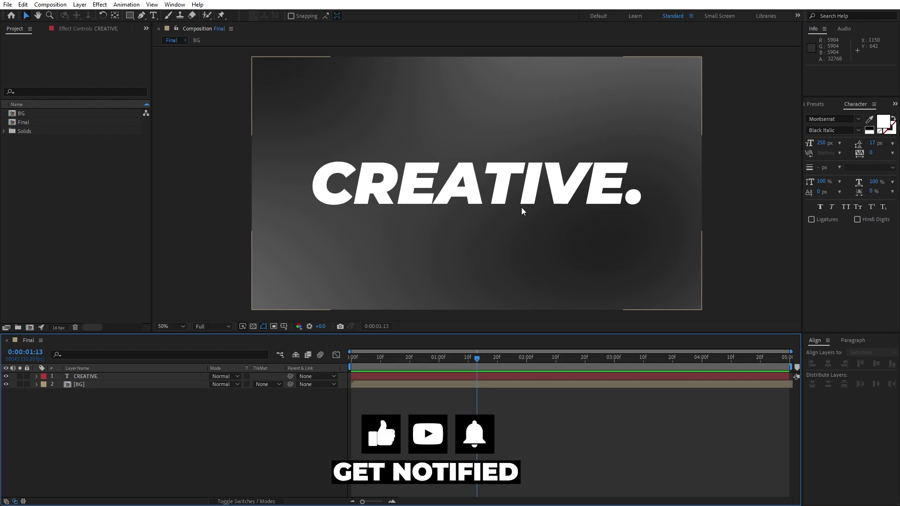
# - Add a text animator to CREATIVE. with Opacity at 0% and Scale at 250%
pyautogui.click(37, 378)
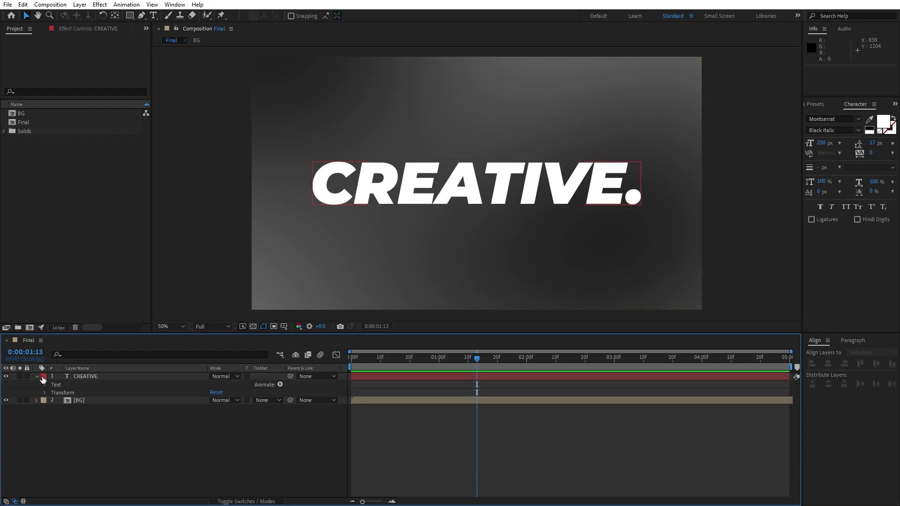
pyautogui.click(280, 385)
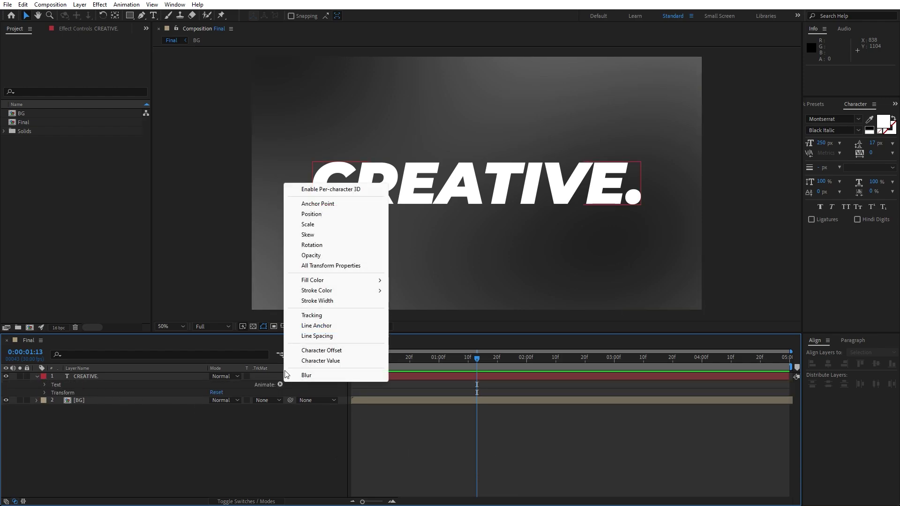
pyautogui.click(326, 256)
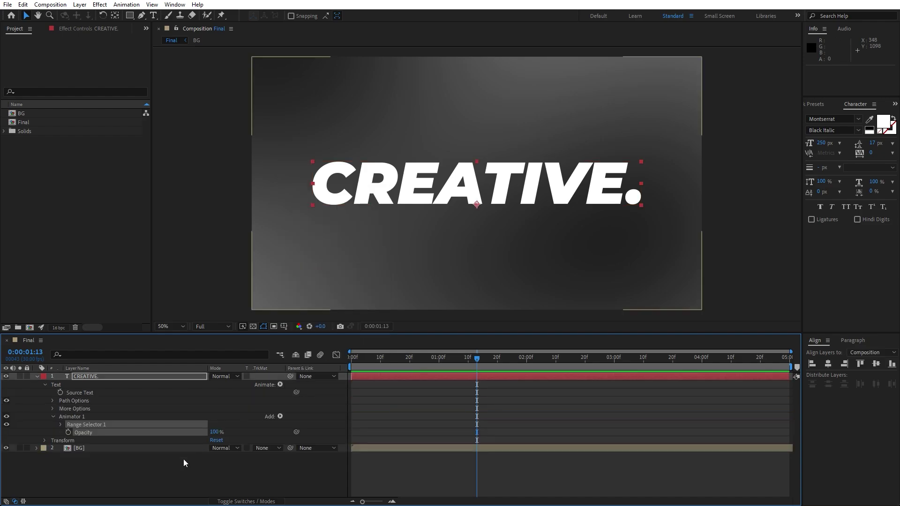
pyautogui.click(279, 422)
pyautogui.click(280, 417)
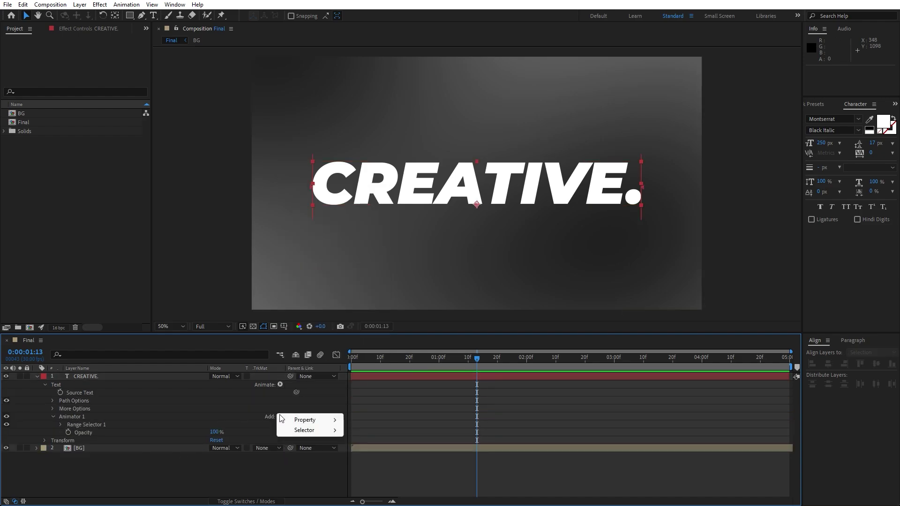
pyautogui.moveTo(306, 420)
pyautogui.click(294, 424)
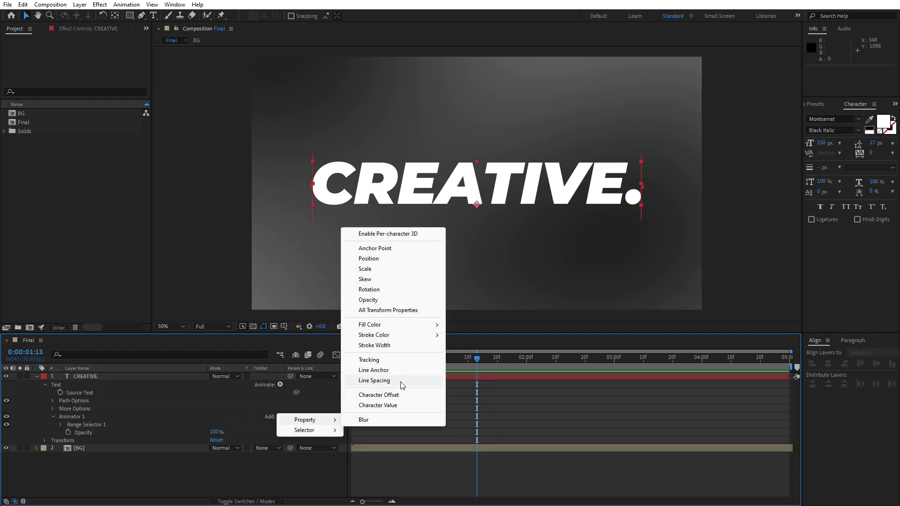
pyautogui.click(387, 269)
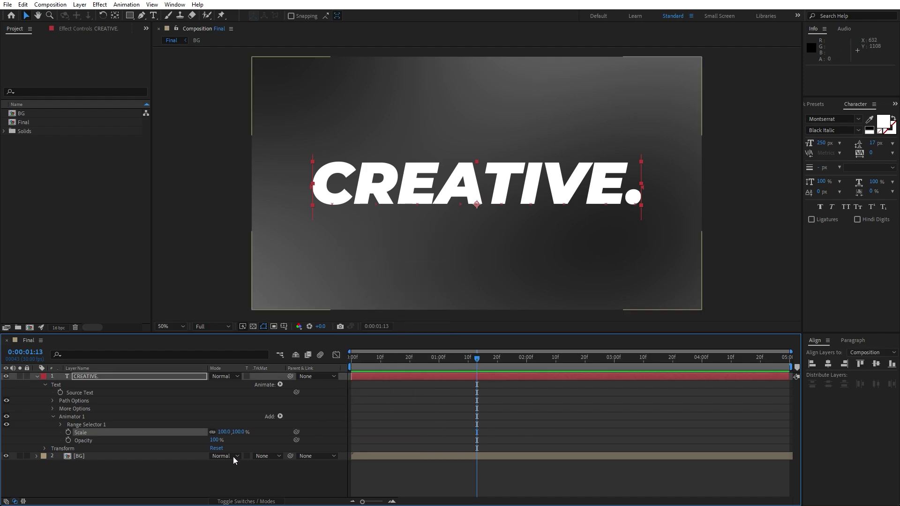
pyautogui.click(219, 440)
pyautogui.write('0')
pyautogui.write('250')
pyautogui.press('Return')
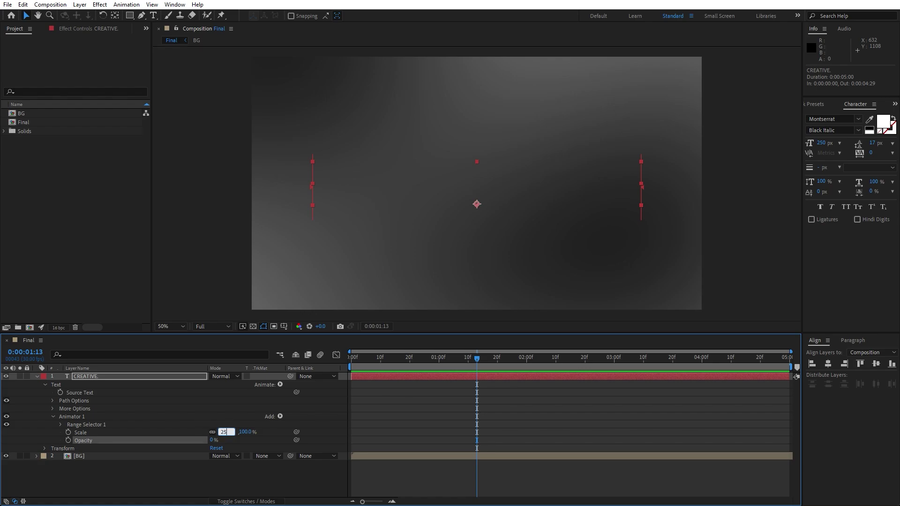
pyautogui.click(149, 482)
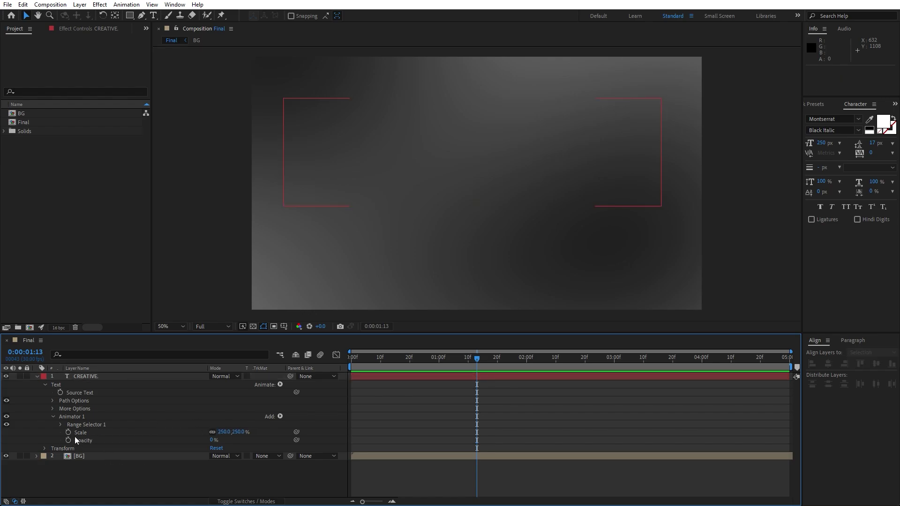
# - Keyframe Range Selector 1 Offset from -100% at the start to 100% at 1:20
pyautogui.click(62, 425)
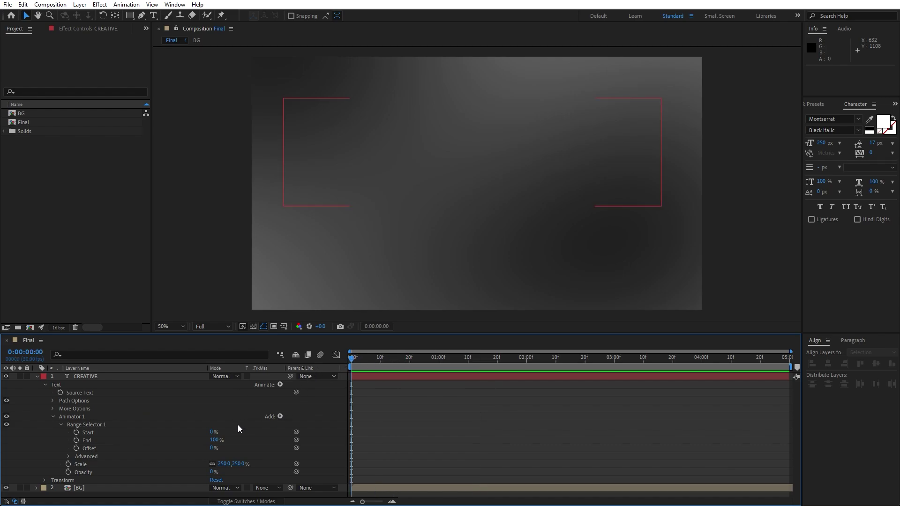
pyautogui.click(77, 449)
pyautogui.moveTo(213, 450); pyautogui.dragTo(137, 447)
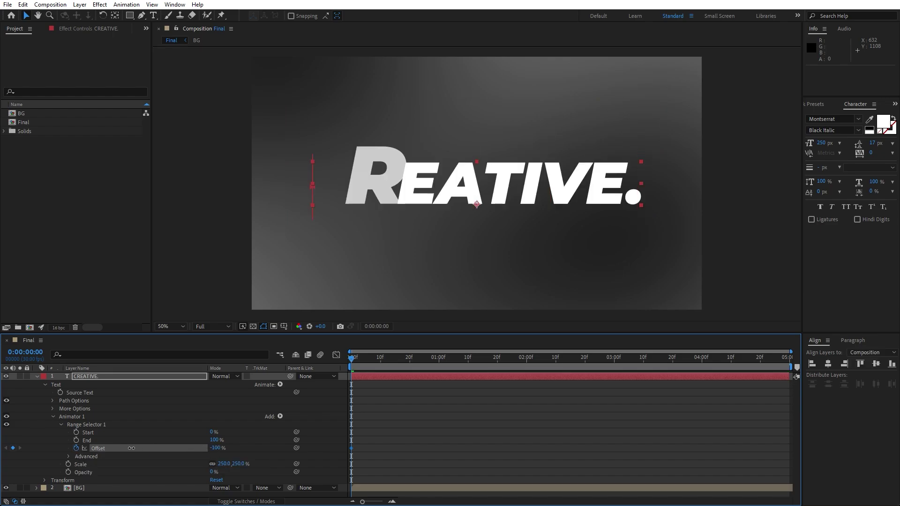
pyautogui.click(379, 360)
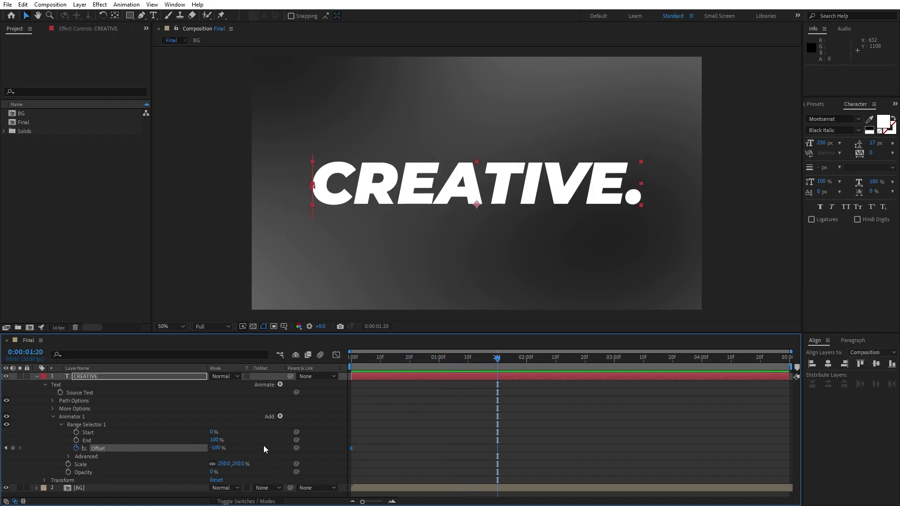
pyautogui.moveTo(221, 448); pyautogui.dragTo(320, 441)
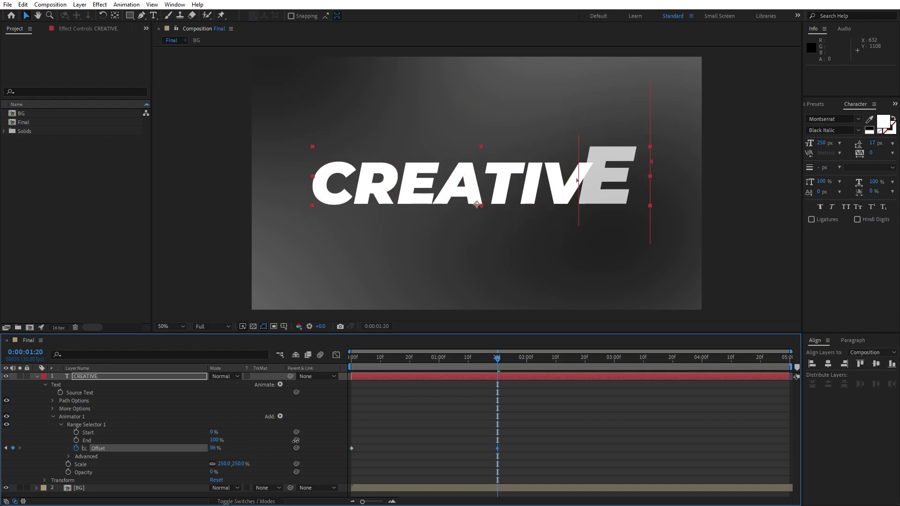
pyautogui.click(68, 458)
pyautogui.click(228, 461)
# - Set the range selector to Ramp Up, Ease High 50%, Ease Low 100%, and preview
pyautogui.click(246, 411)
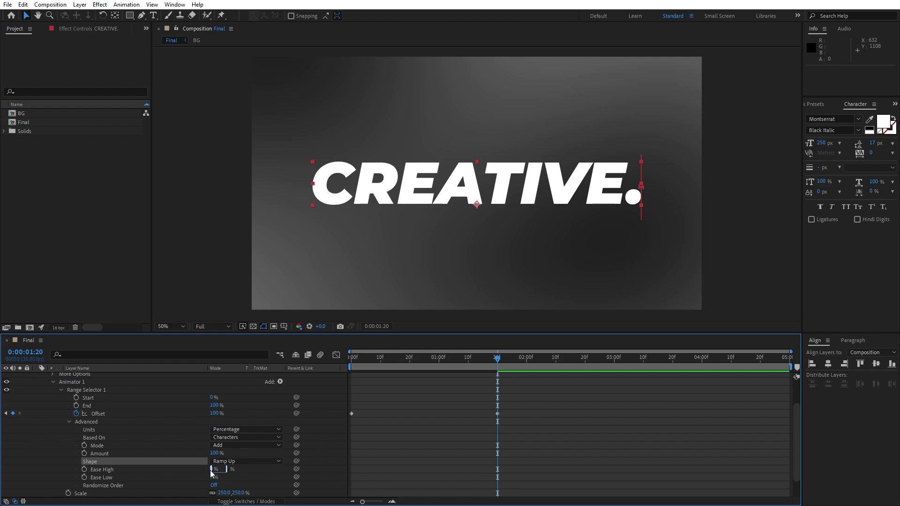
pyautogui.write('50')
pyautogui.click(190, 472)
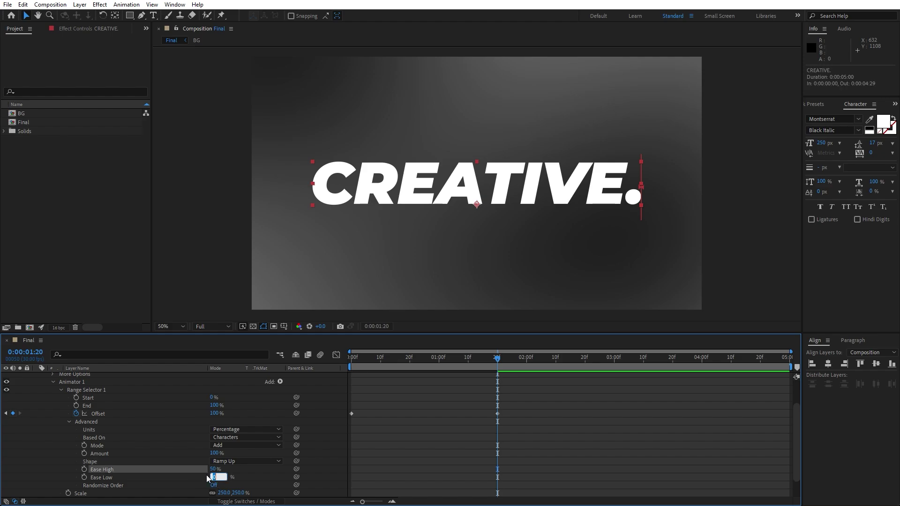
pyautogui.click(218, 478)
pyautogui.write('100')
pyautogui.click(55, 463)
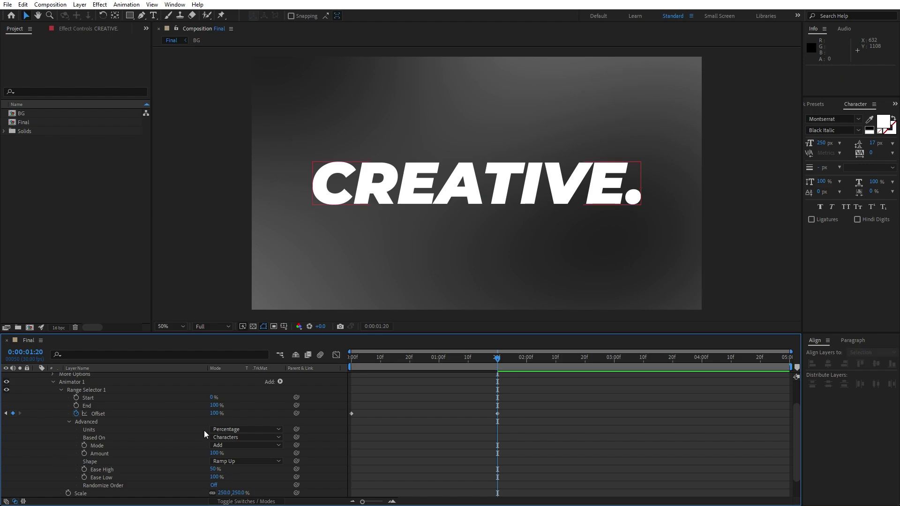
pyautogui.press('space')
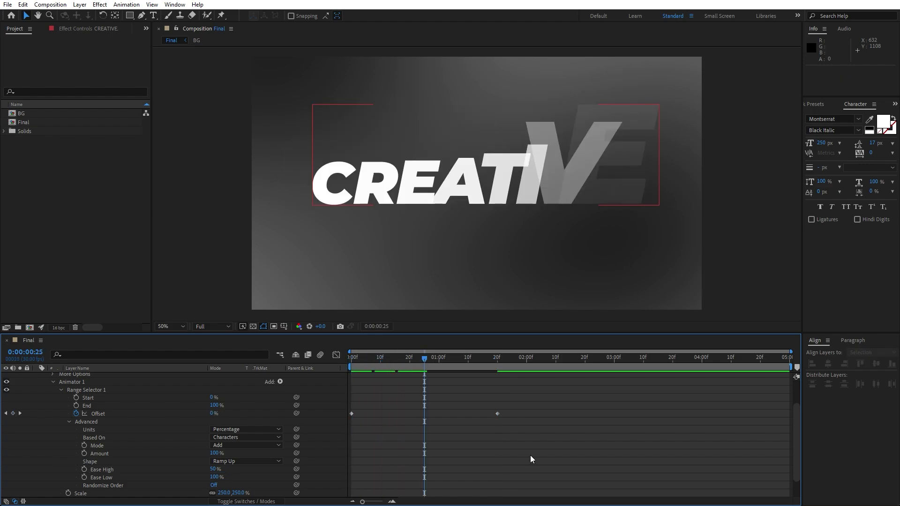
pyautogui.moveTo(543, 444); pyautogui.dragTo(328, 394)
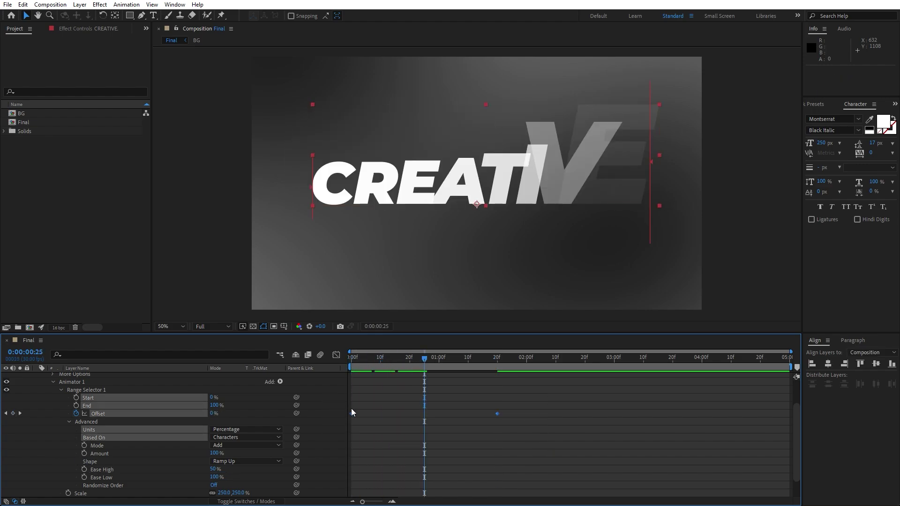
pyautogui.rightClick(499, 416)
pyautogui.moveTo(538, 409)
pyautogui.click(660, 338)
pyautogui.press('Home')
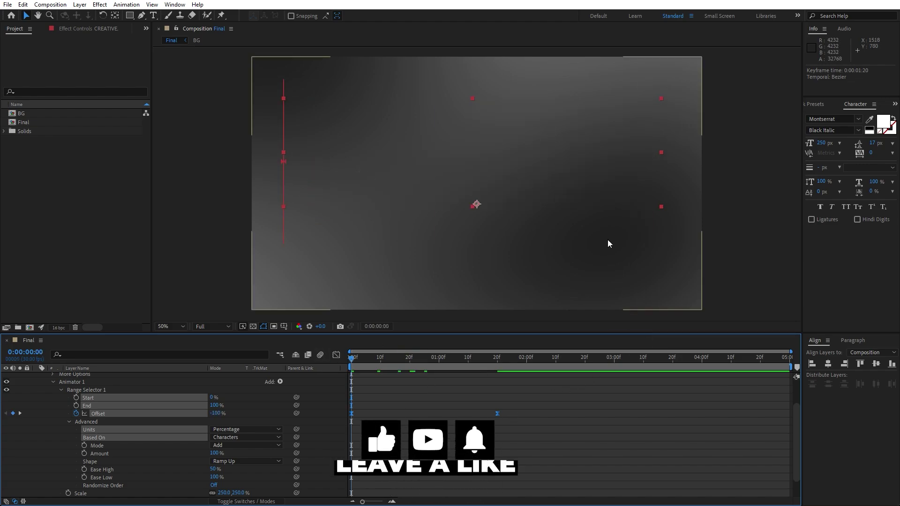
pyautogui.press('space')
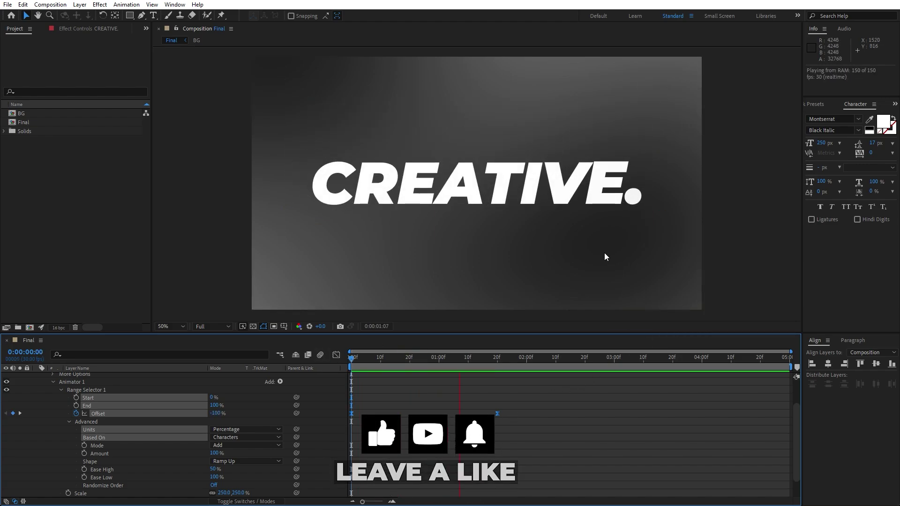
pyautogui.moveTo(372, 358); pyautogui.dragTo(454, 358)
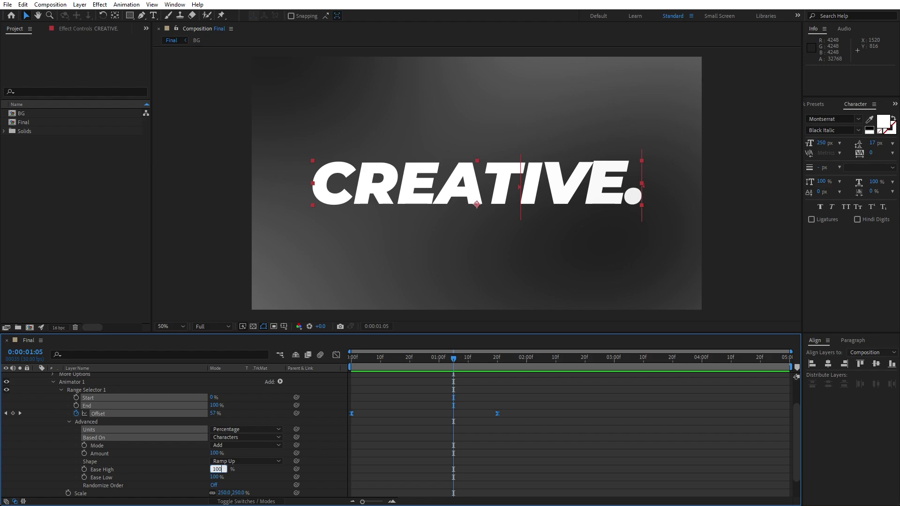
pyautogui.click(204, 467)
pyautogui.moveTo(402, 359)
pyautogui.mouseDown()
pyautogui.moveTo(454, 365)
pyautogui.moveTo(435, 366)
pyautogui.mouseUp()
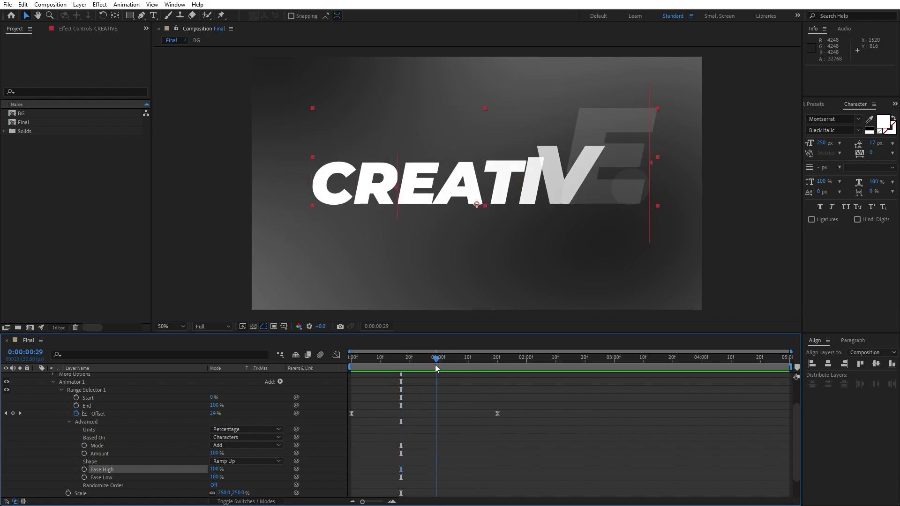
pyautogui.click(213, 486)
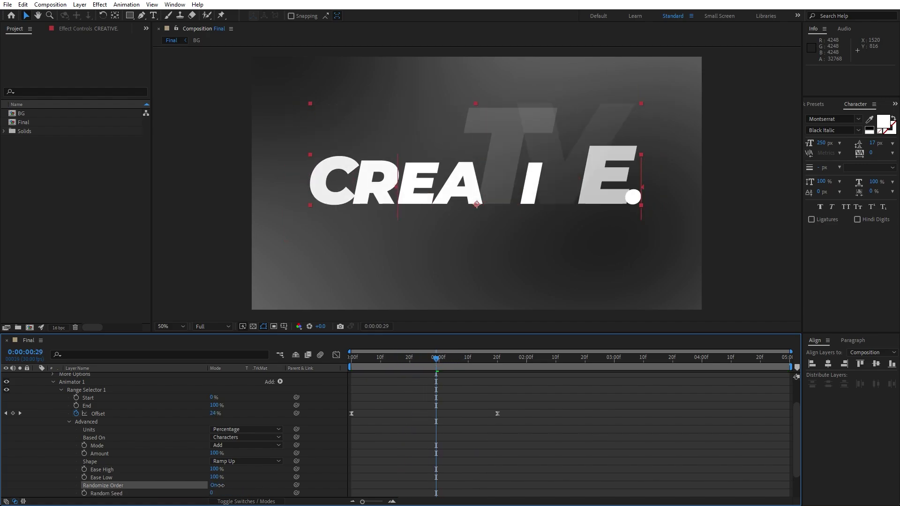
pyautogui.press('space')
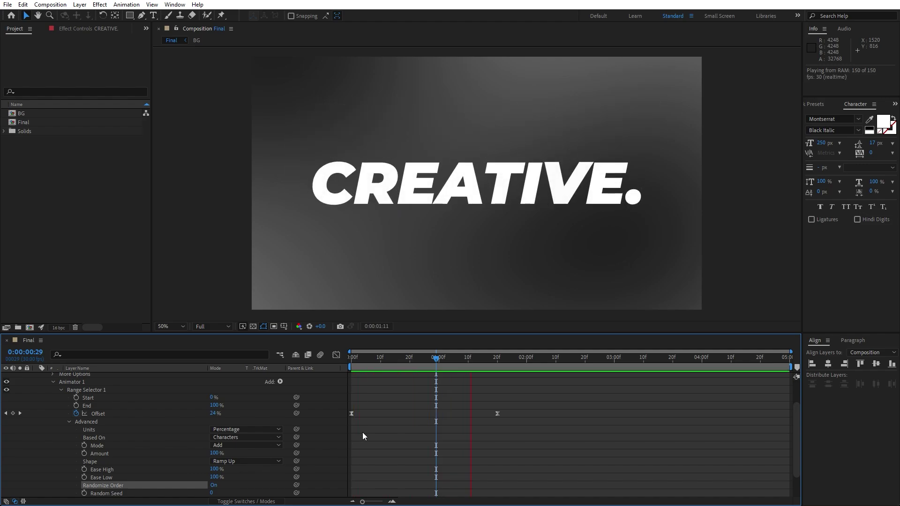
pyautogui.moveTo(419, 357)
pyautogui.mouseDown()
pyautogui.moveTo(378, 358)
pyautogui.moveTo(407, 358)
pyautogui.mouseUp()
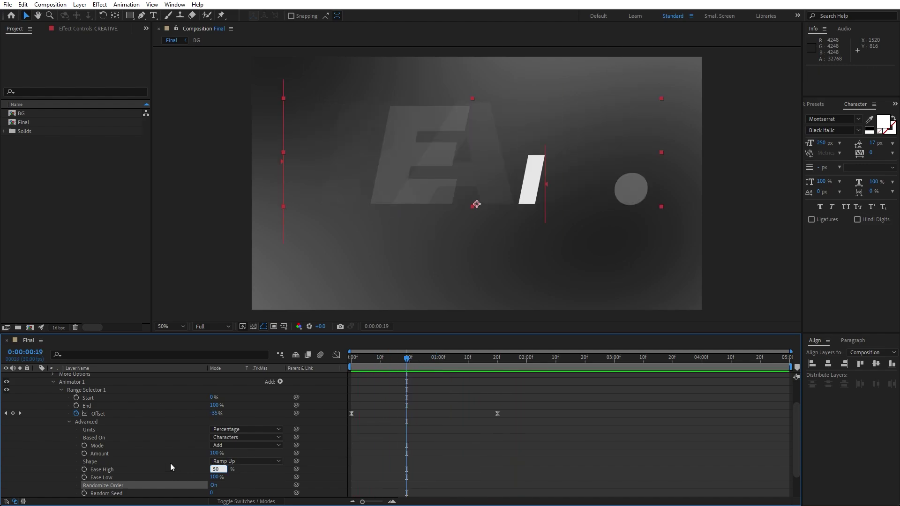
pyautogui.click(192, 465)
pyautogui.press('space')
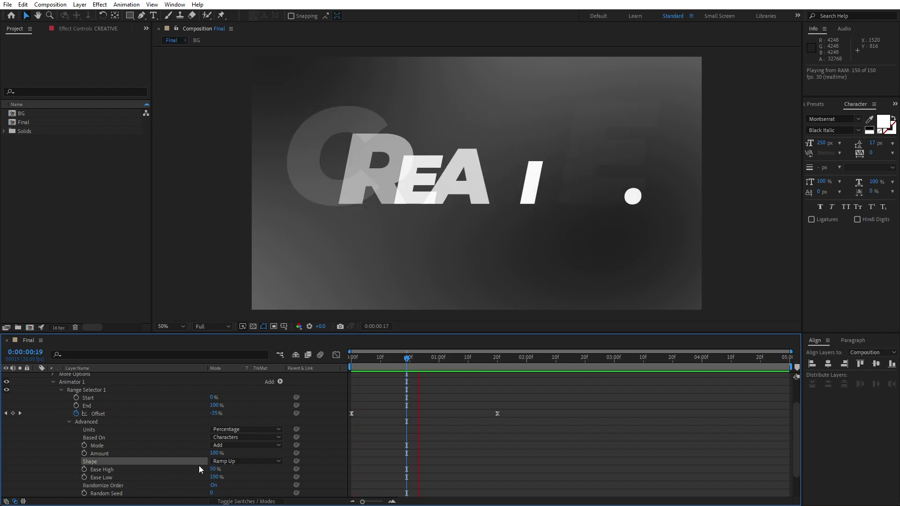
pyautogui.moveTo(409, 360)
pyautogui.mouseDown()
pyautogui.moveTo(382, 359)
pyautogui.moveTo(456, 366)
pyautogui.mouseUp()
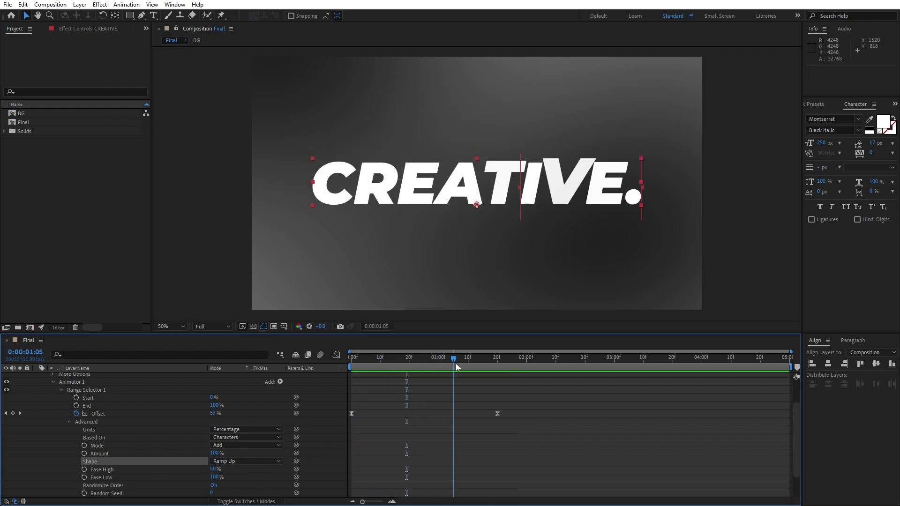
pyautogui.click(103, 486)
pyautogui.press('space')
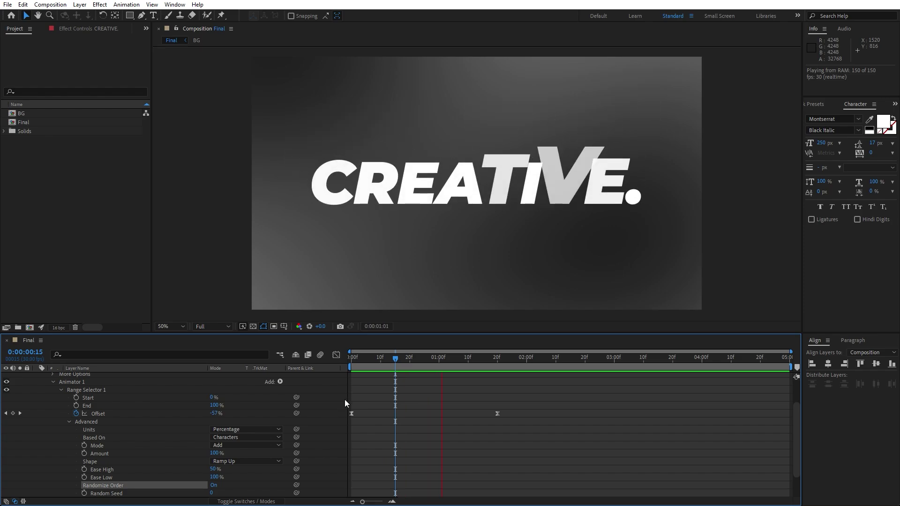
pyautogui.press('space')
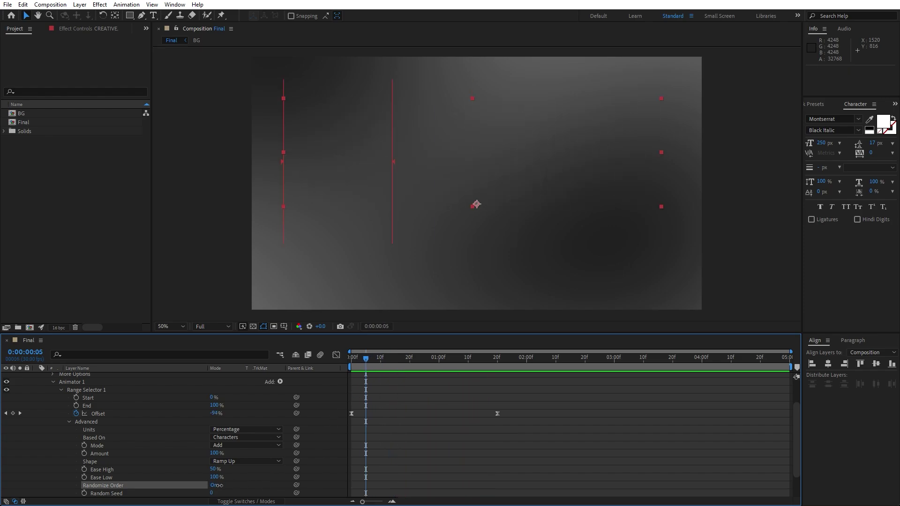
pyautogui.click(218, 485)
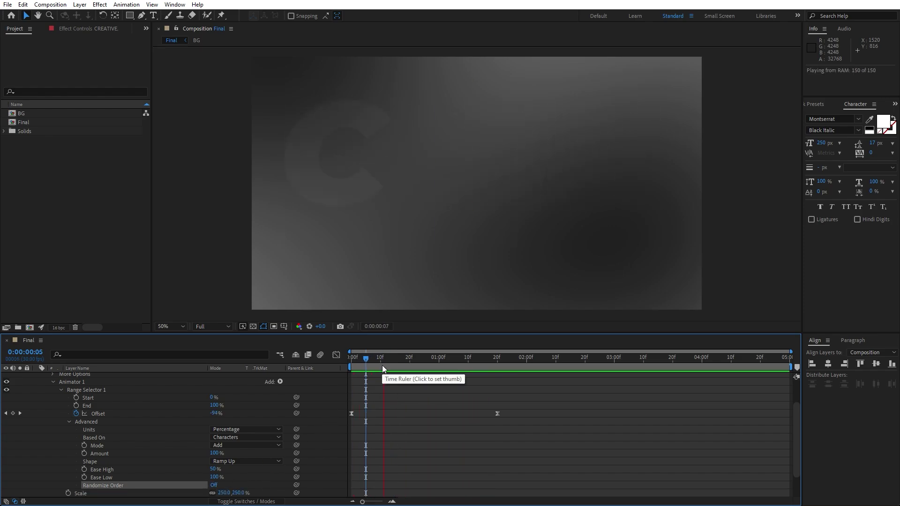
pyautogui.moveTo(382, 366)
pyautogui.mouseDown()
pyautogui.moveTo(449, 368)
pyautogui.moveTo(438, 369)
pyautogui.mouseUp()
# - Copy both Offset keyframes and paste them at three seconds
pyautogui.moveTo(528, 433); pyautogui.dragTo(308, 395)
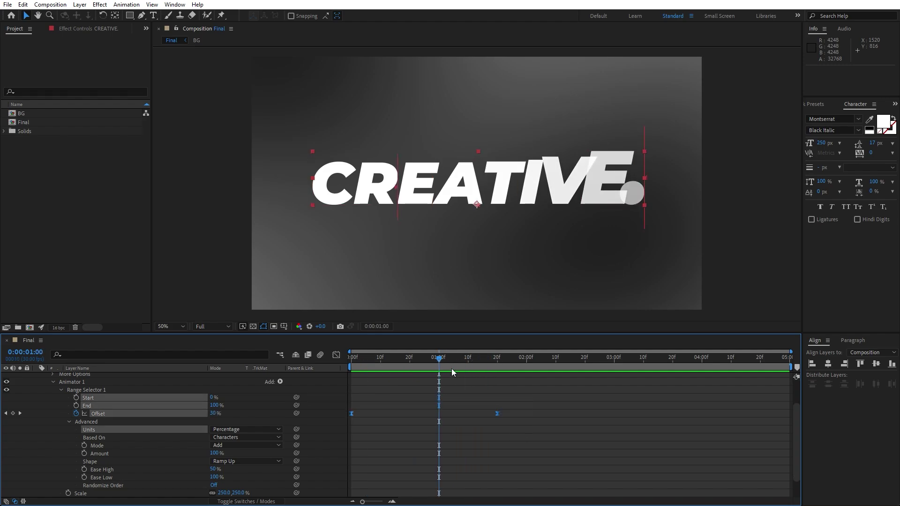
pyautogui.hotkey('ctrl', 'c')
pyautogui.moveTo(466, 360); pyautogui.dragTo(591, 364)
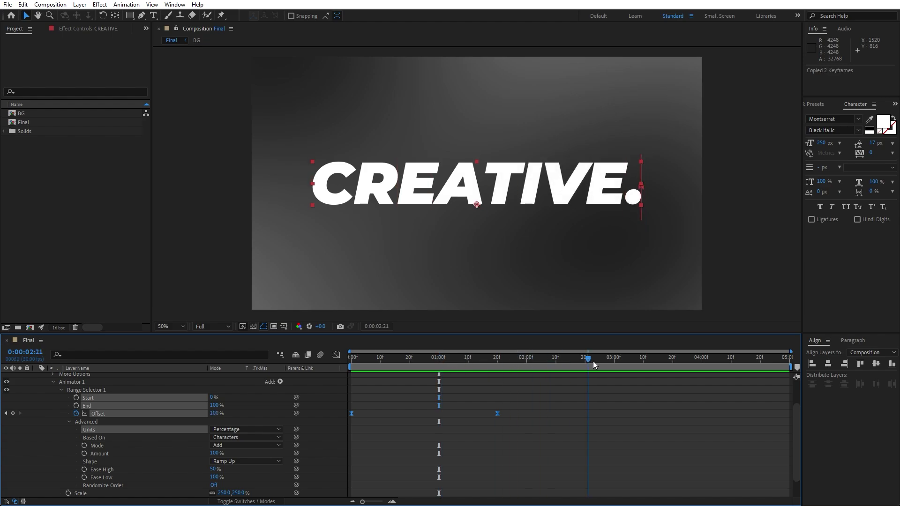
pyautogui.hotkey('ctrl', 'v')
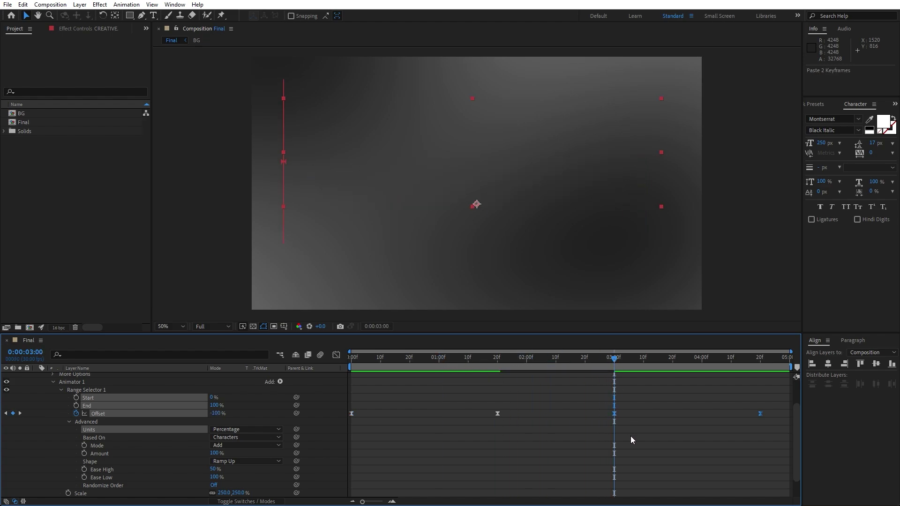
# - Time-reverse the pasted Offset keyframes and preview the in-and-out animation
pyautogui.rightClick(616, 416)
pyautogui.moveTo(656, 407)
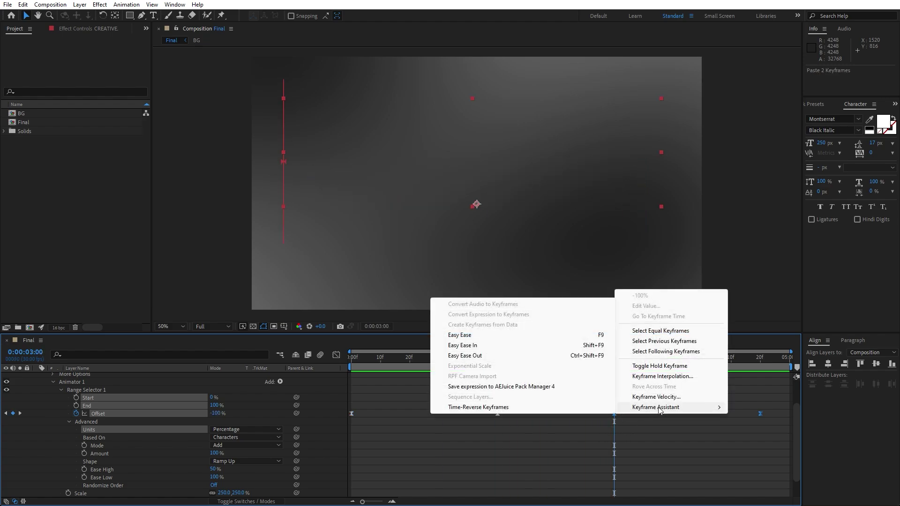
pyautogui.click(500, 407)
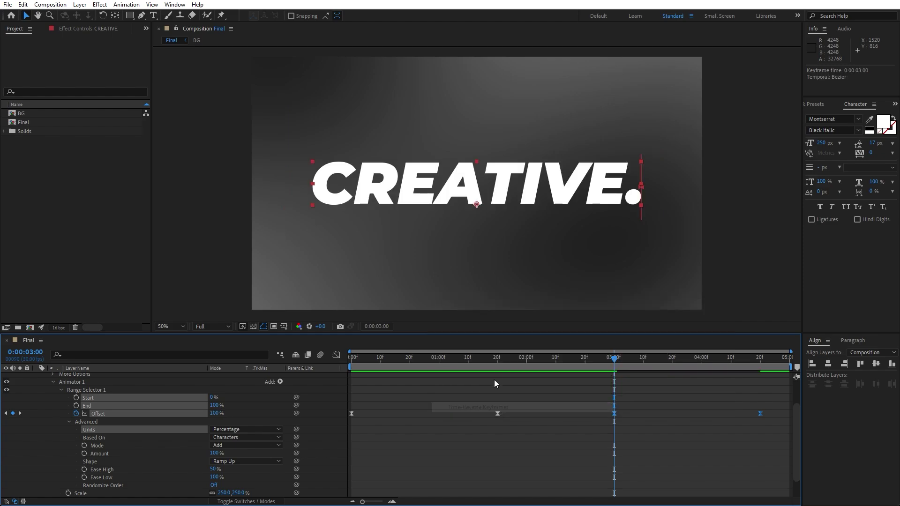
pyautogui.press('space')
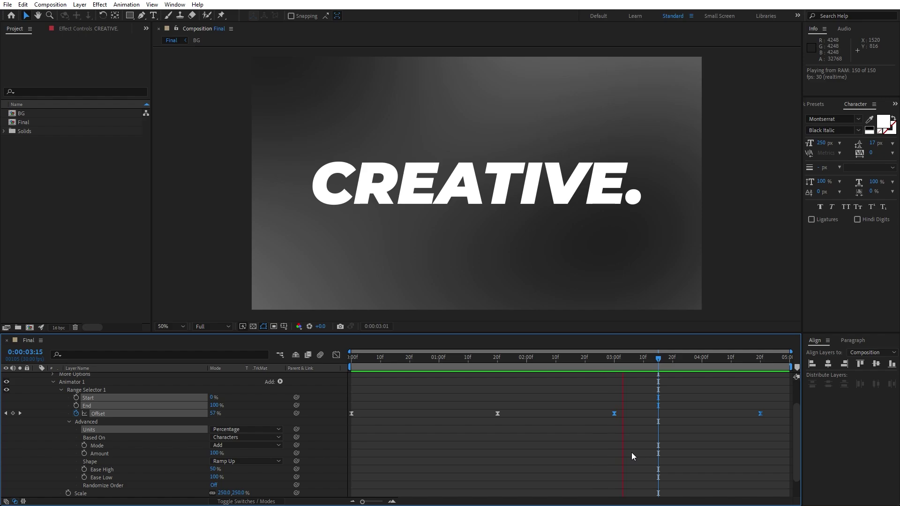
# - Stop playback, return to an early frame, and replay CREATIVE. animating in and out
pyautogui.press('space')
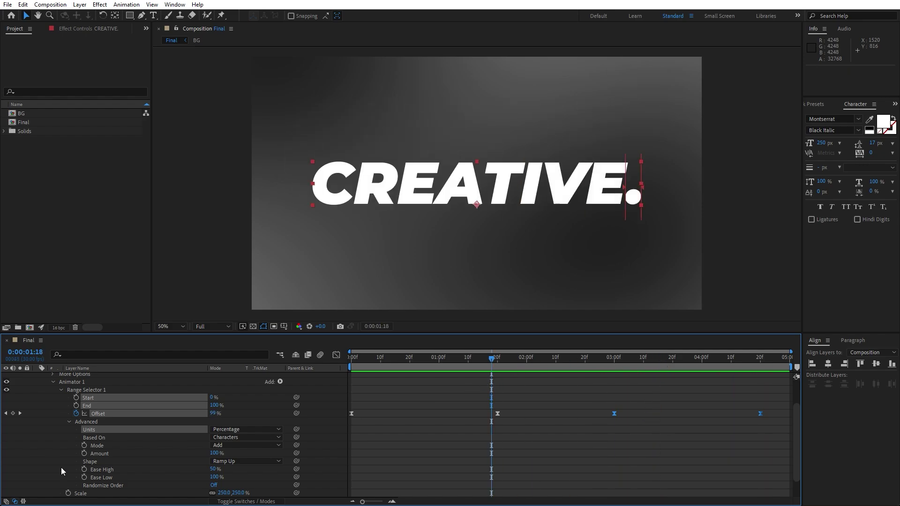
pyautogui.click(416, 363)
pyautogui.press('space')
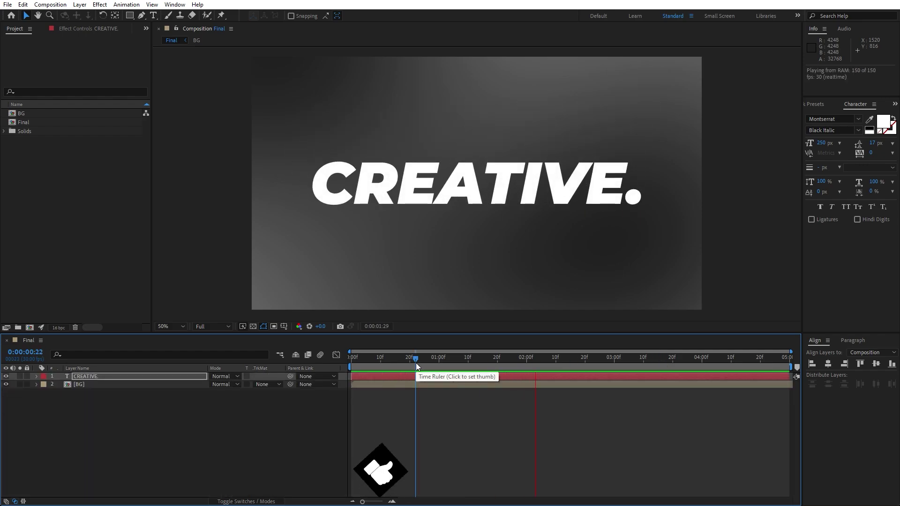